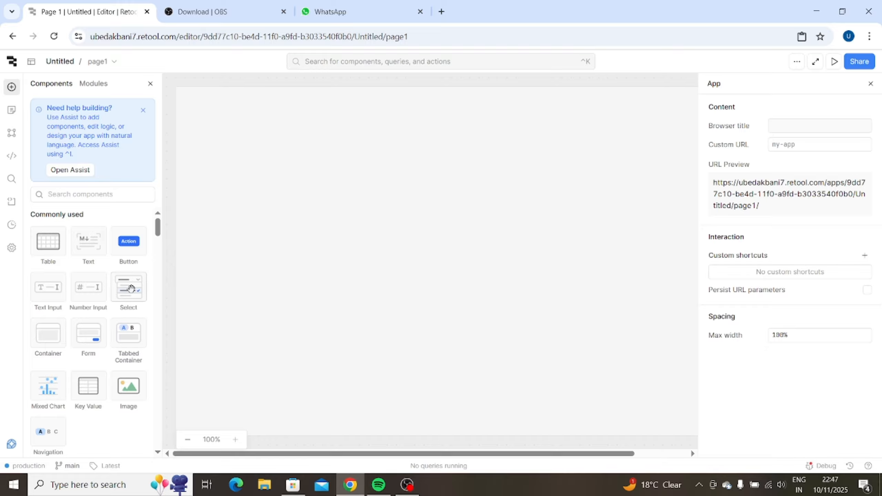
- Place a Select component in the middle of the canvas and a Text component directly below it
left_click_drag(130, 289, 360, 195)
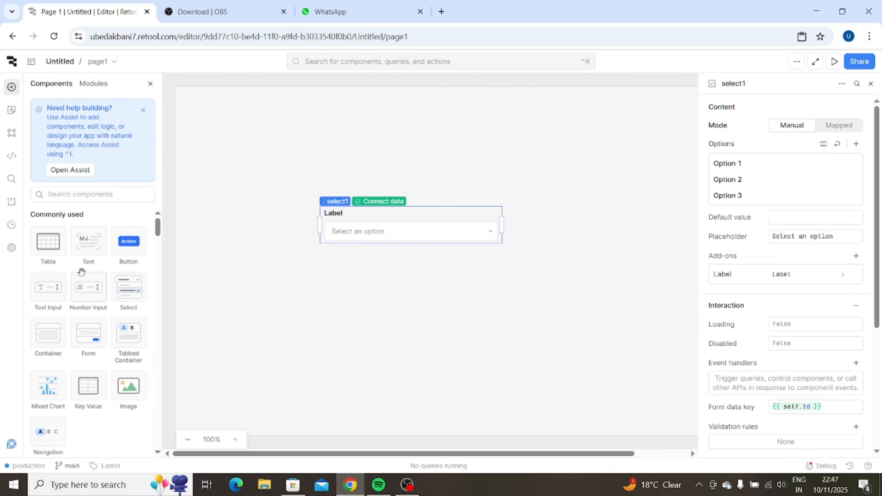
left_click_drag(91, 247, 363, 256)
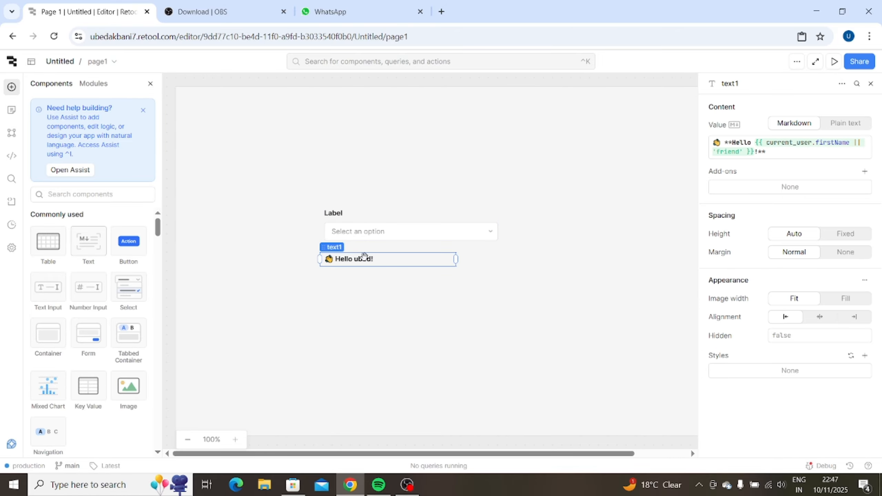
- Set the value of the dropdown's first option to Accepted
left_click(374, 232)
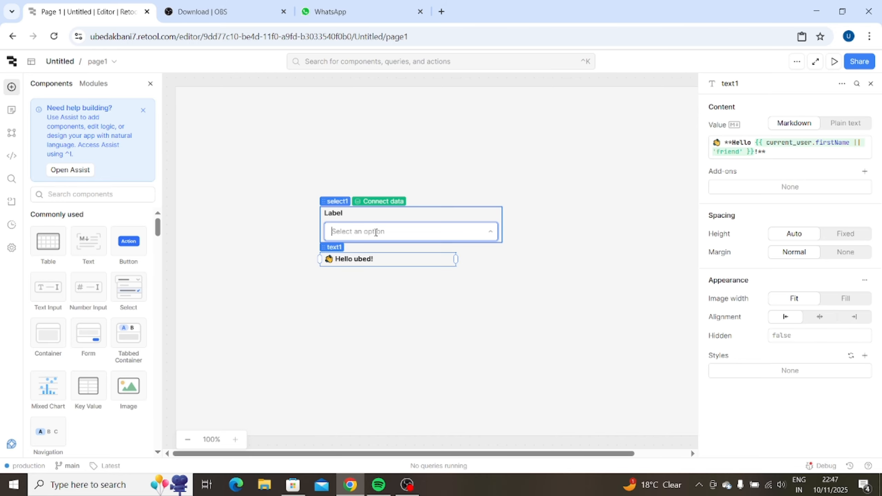
left_click(422, 217)
left_click(419, 230)
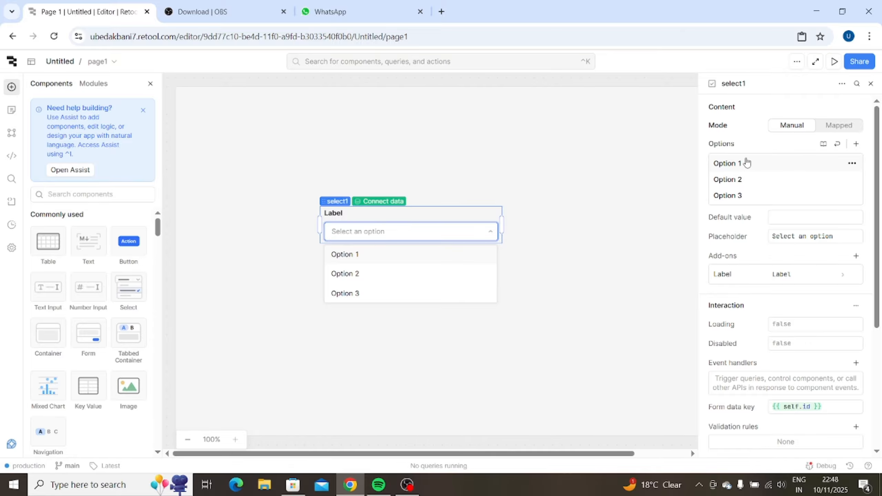
left_click(726, 165)
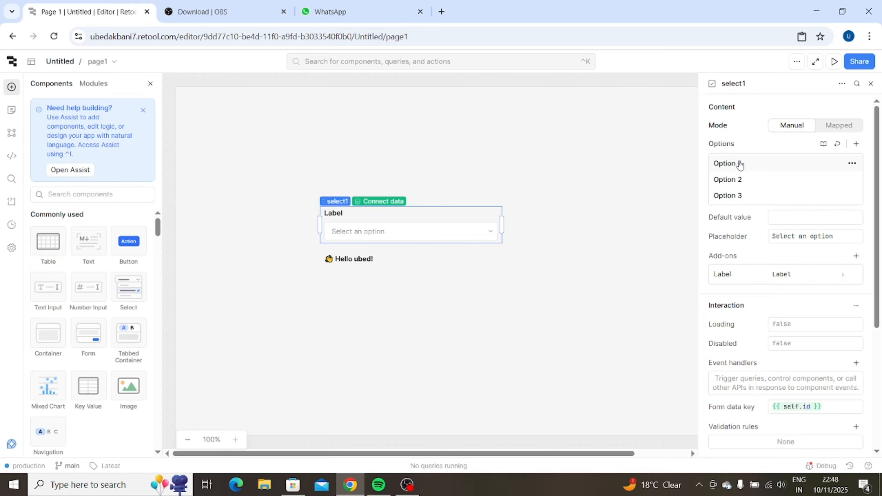
left_click(744, 163)
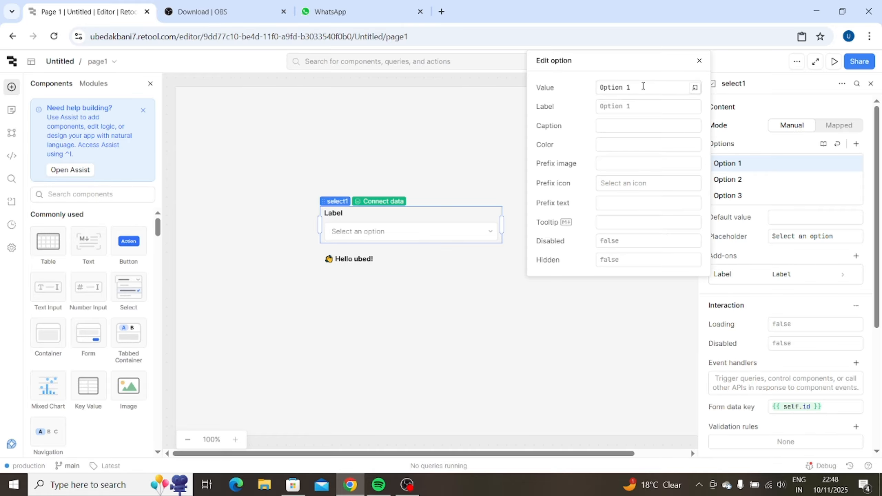
left_click_drag(644, 86, 598, 88)
key("BackSpace")
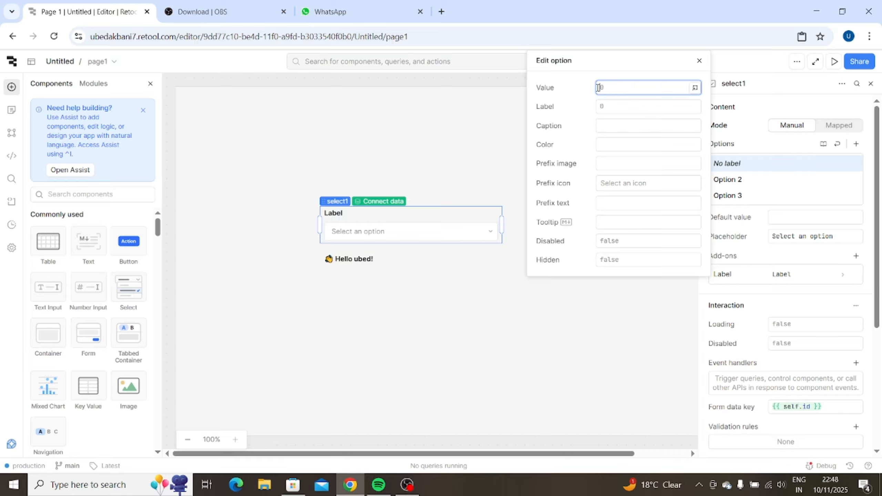
type("Acce")
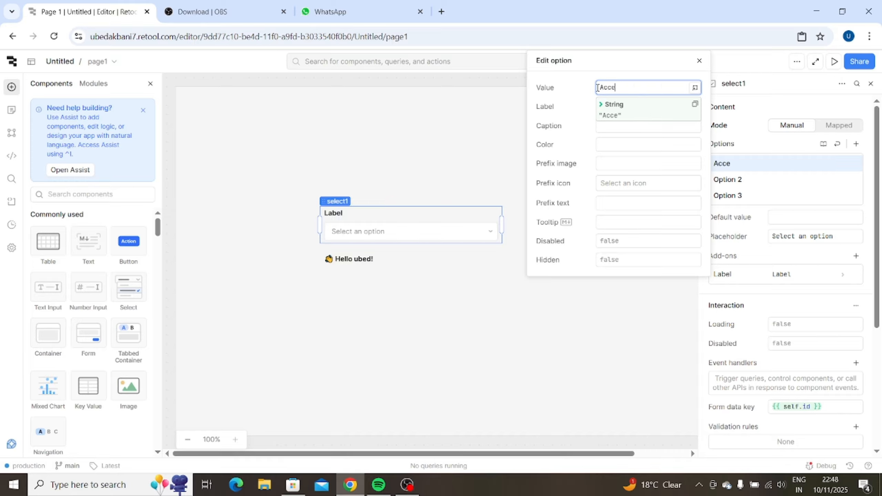
type("pted")
- Set the value of the dropdown's second option to Rejected
left_click(771, 179)
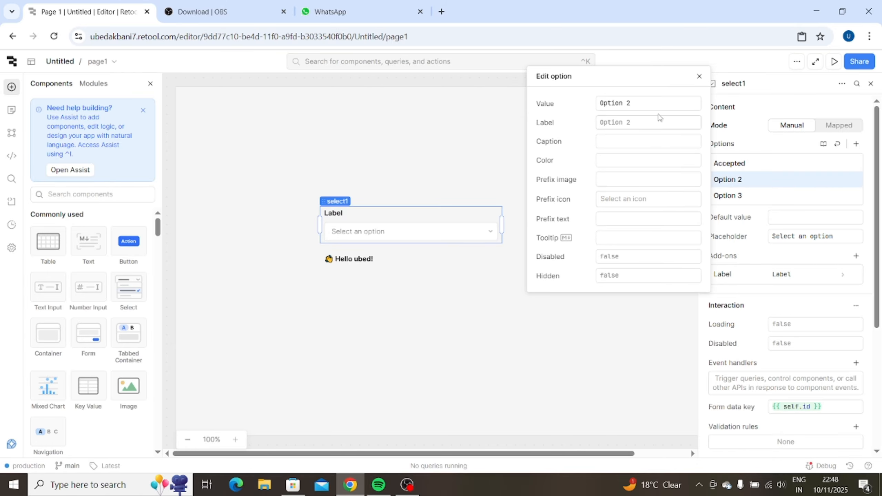
left_click_drag(650, 103, 595, 100)
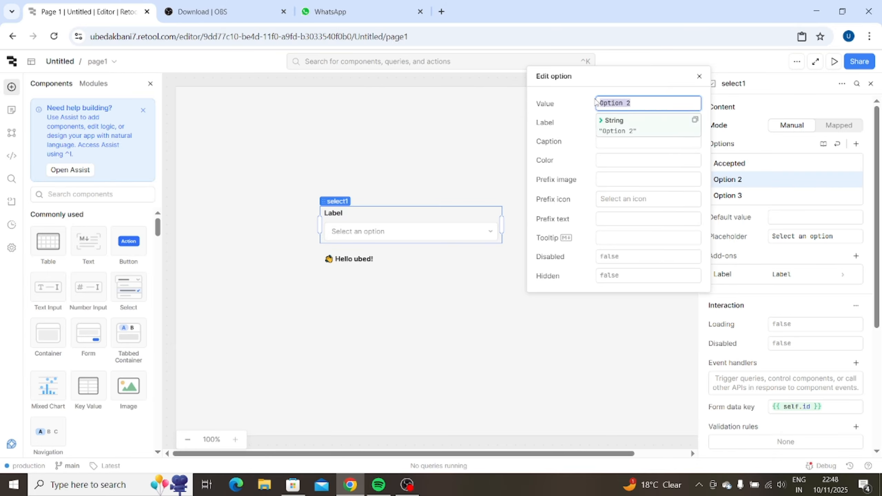
type("1")
type("Re")
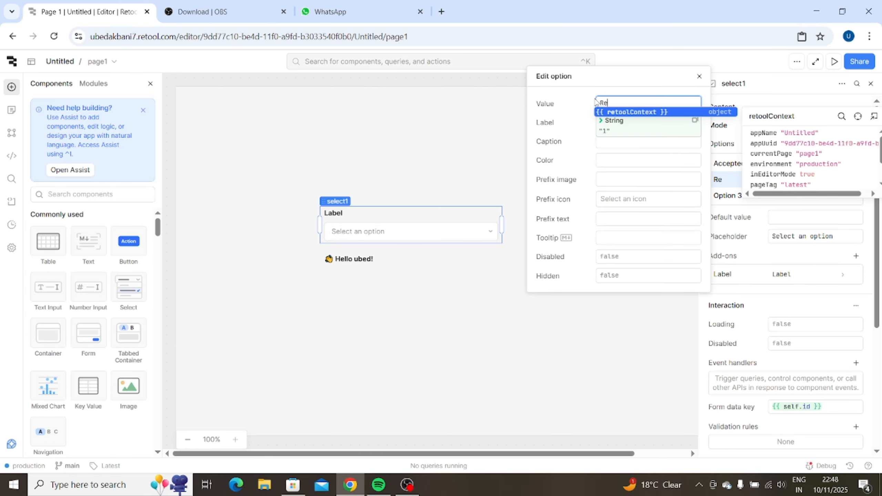
type("jected")
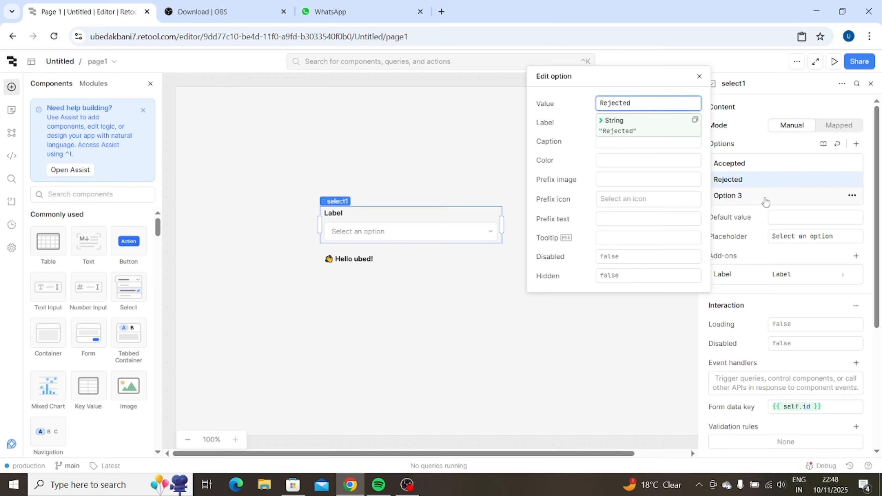
- Delete the third option, Option 3, from the dropdown's option list
left_click(851, 197)
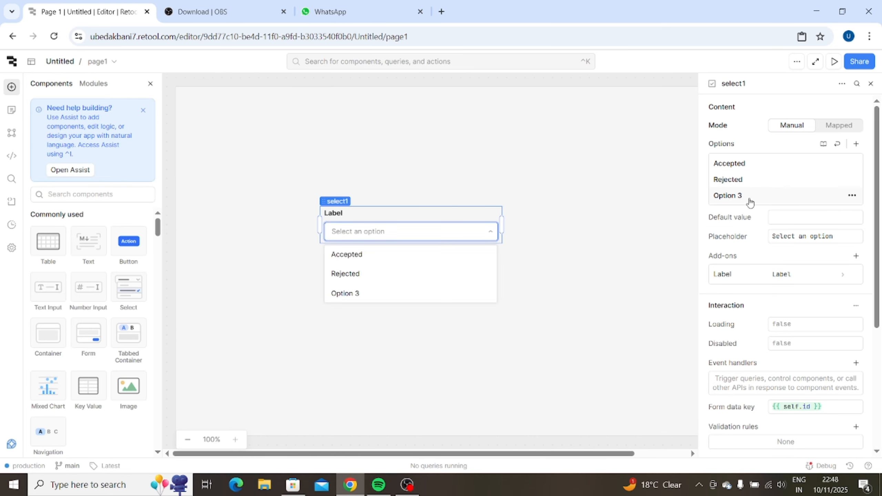
left_click(853, 196)
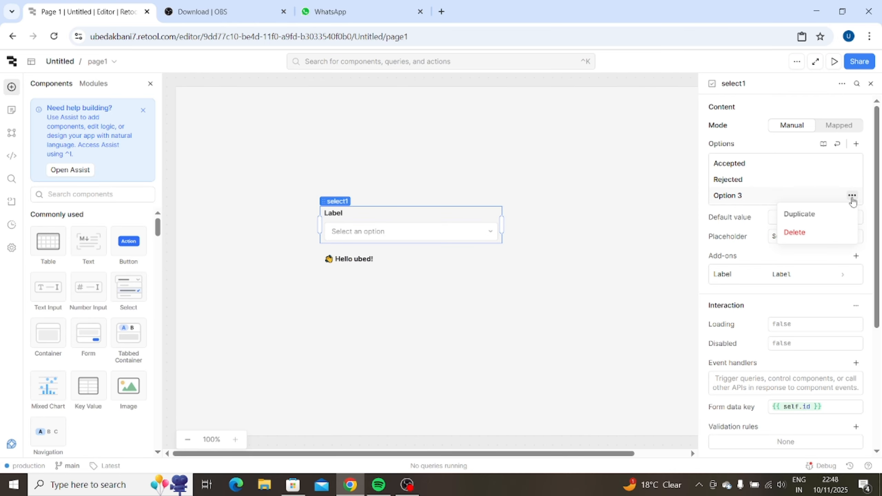
left_click(810, 234)
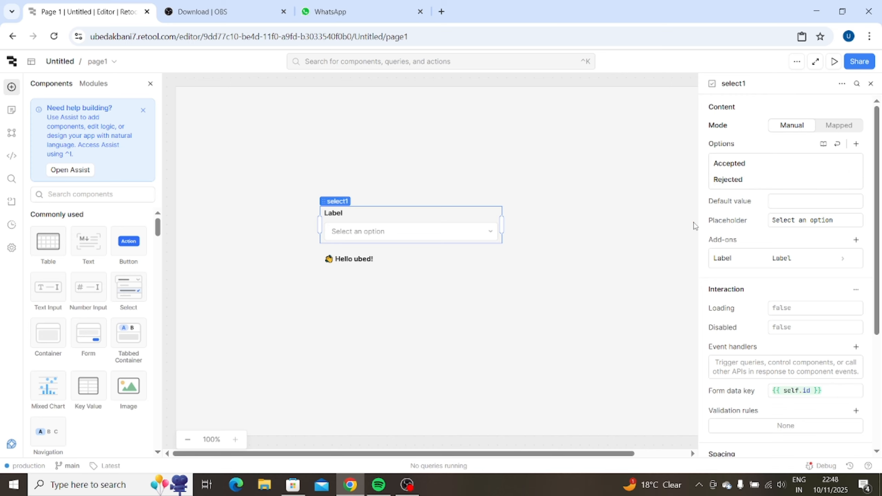
left_click(856, 346)
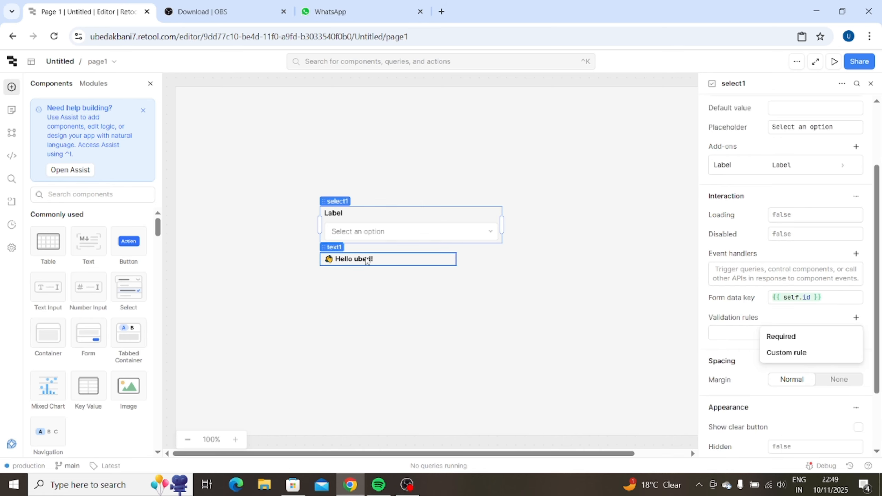
- Set the Hidden property of the text component below the dropdown to {{ select1.value !== "Rejected" }}
left_click(407, 260)
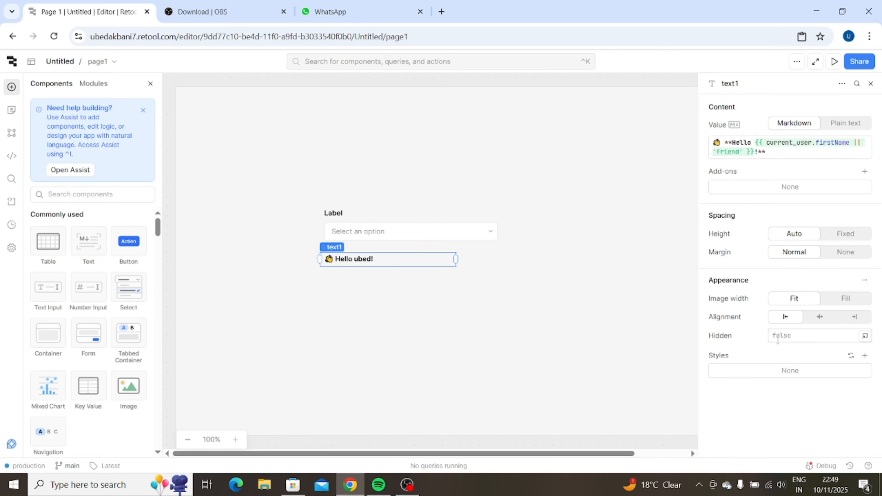
left_click(779, 337)
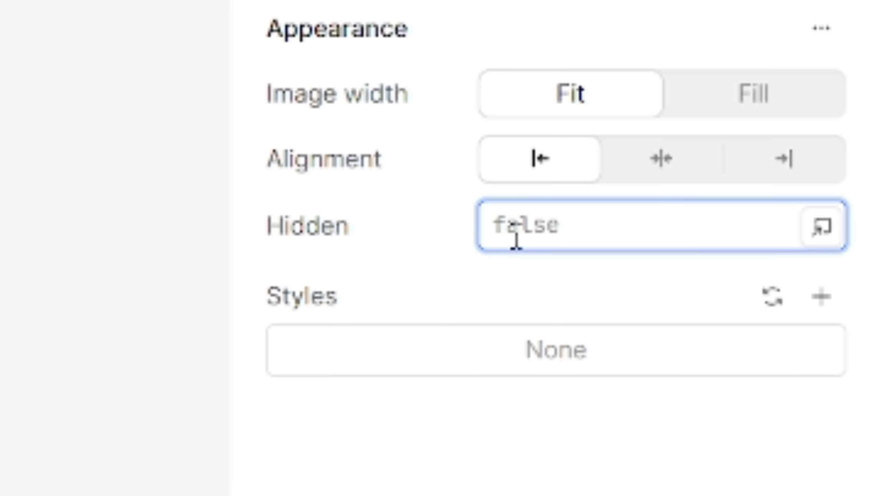
key("ctrl+a")
type("{{ ")
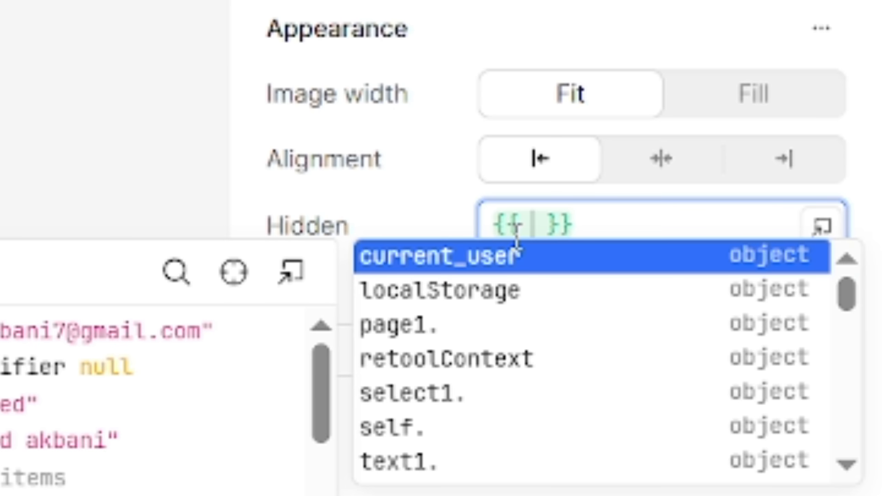
type("s")
type("elec")
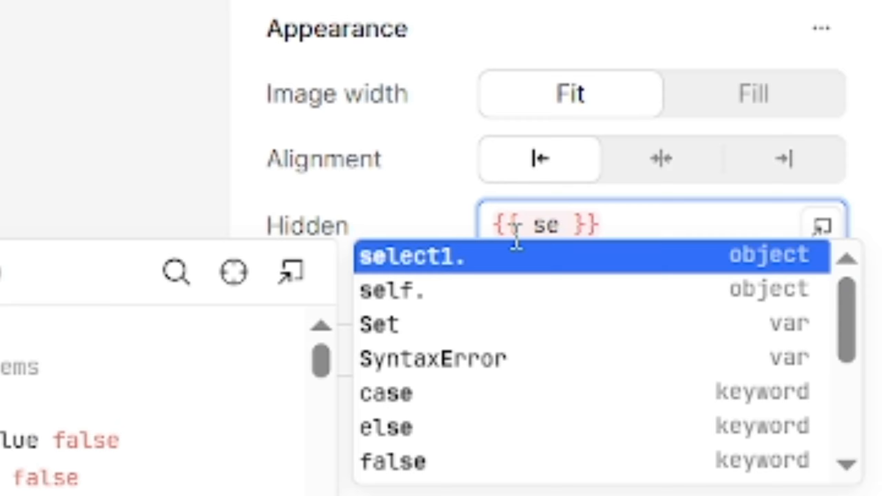
type("t1")
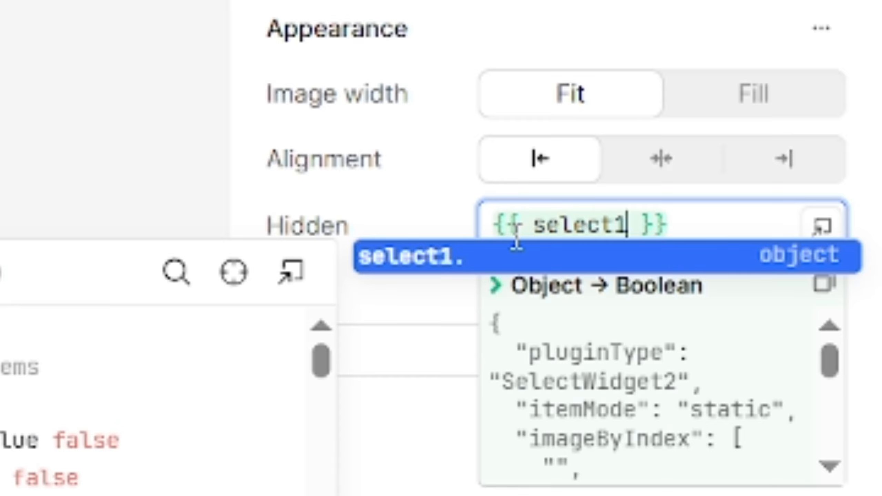
type(".val")
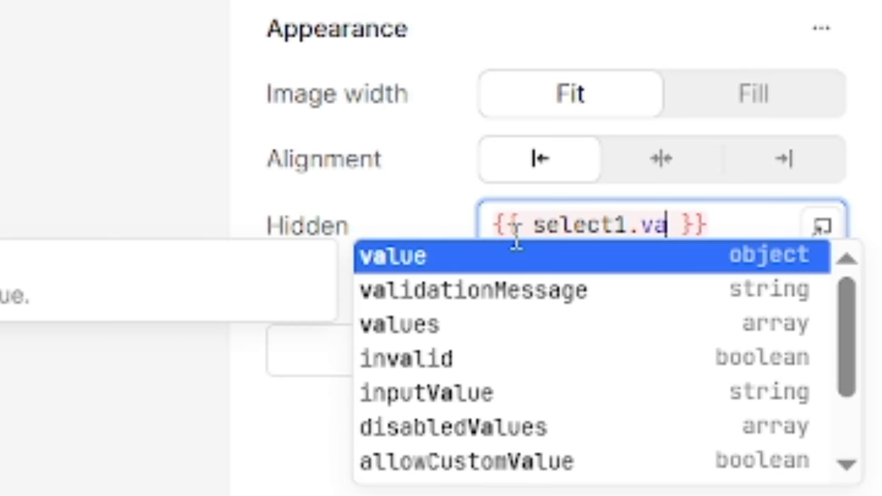
type("ue")
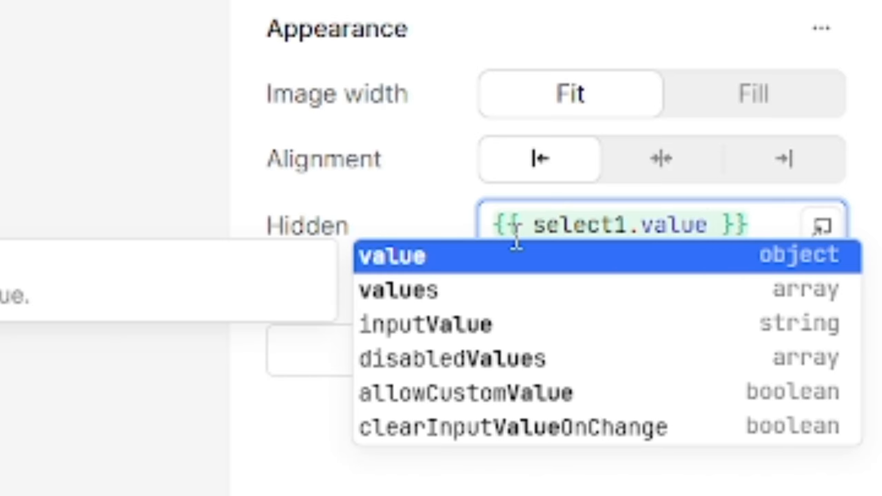
type(" !=")
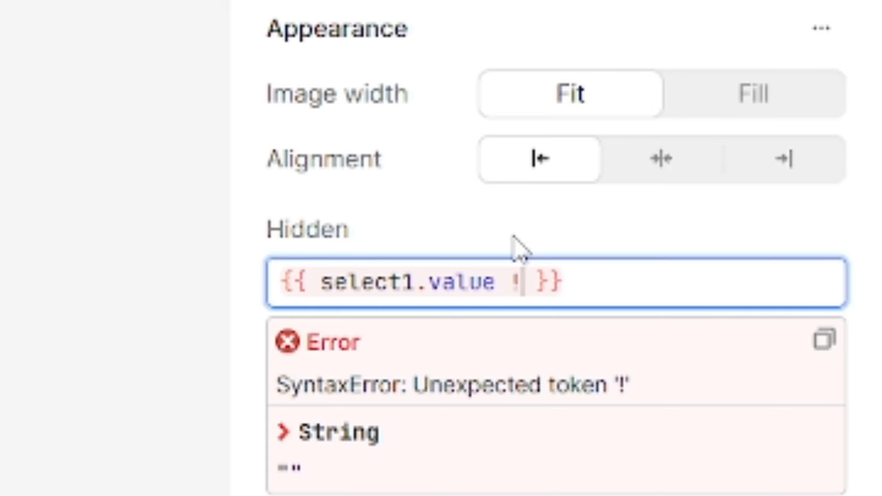
type("=")
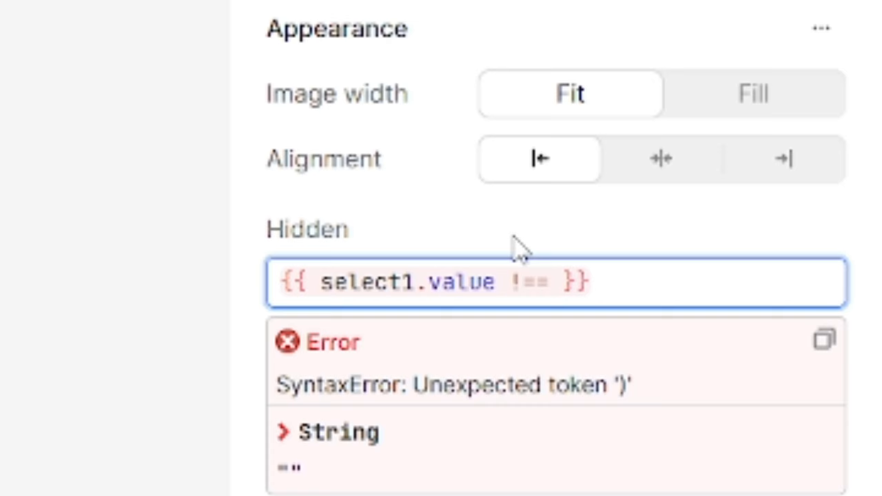
type("\"")
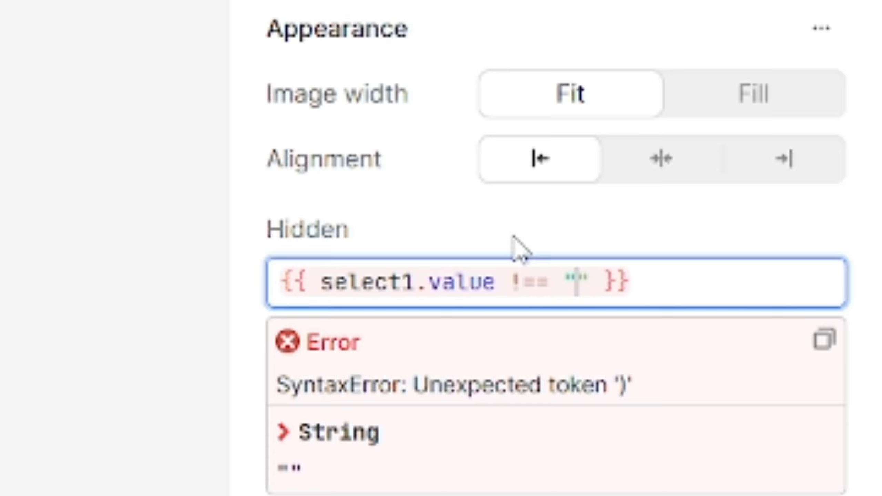
type("Rejec")
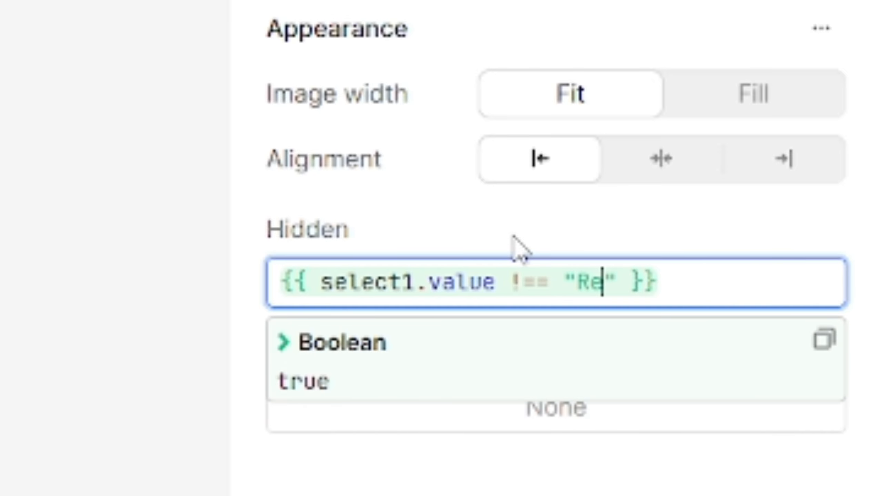
type("ted")
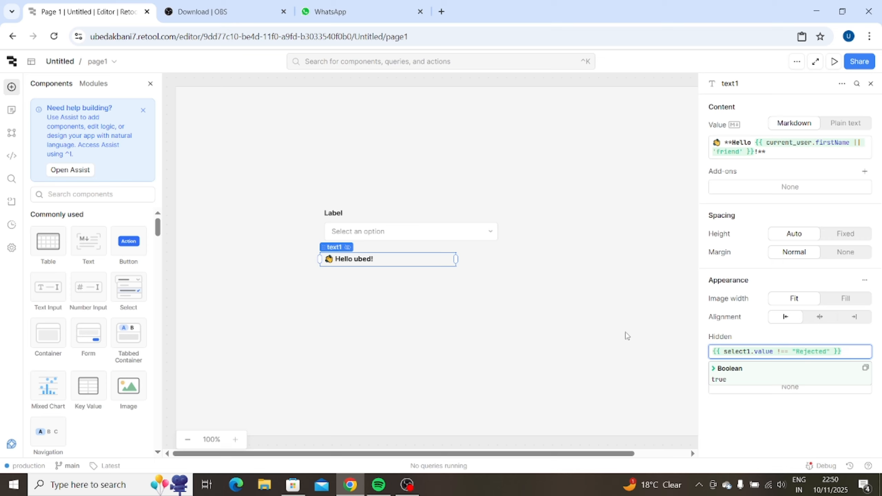
left_click(628, 336)
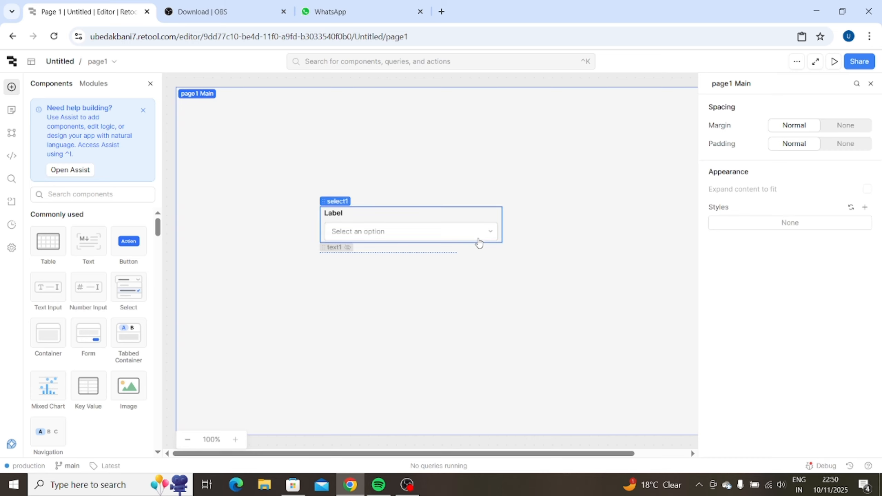
- Test the text's visibility rule by switching the dropdown between Accepted and Rejected, ending on Rejected
left_click(394, 256)
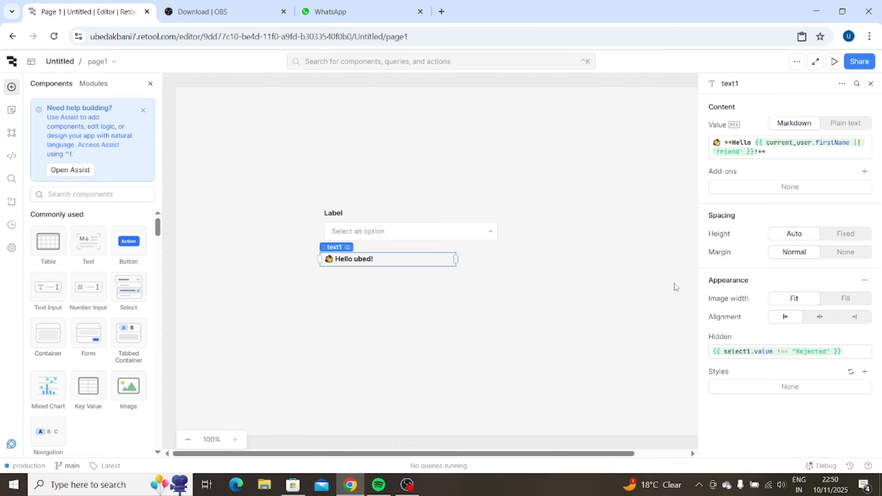
left_click(467, 217)
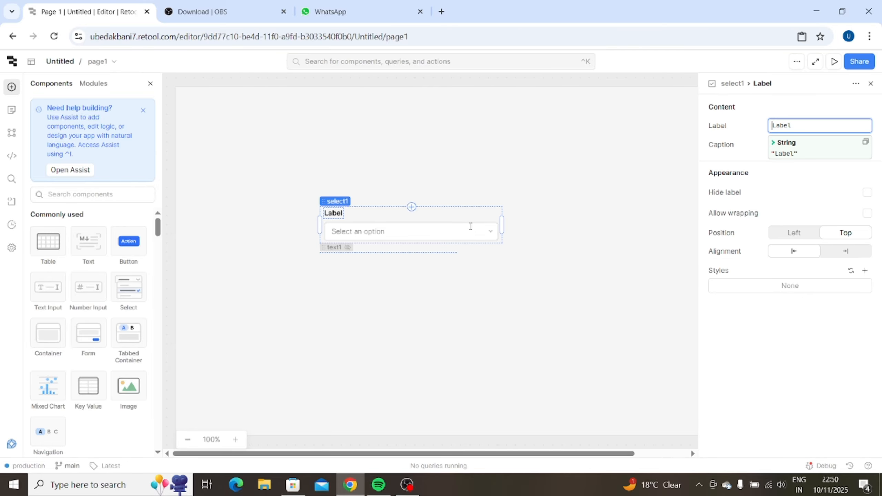
left_click(475, 227)
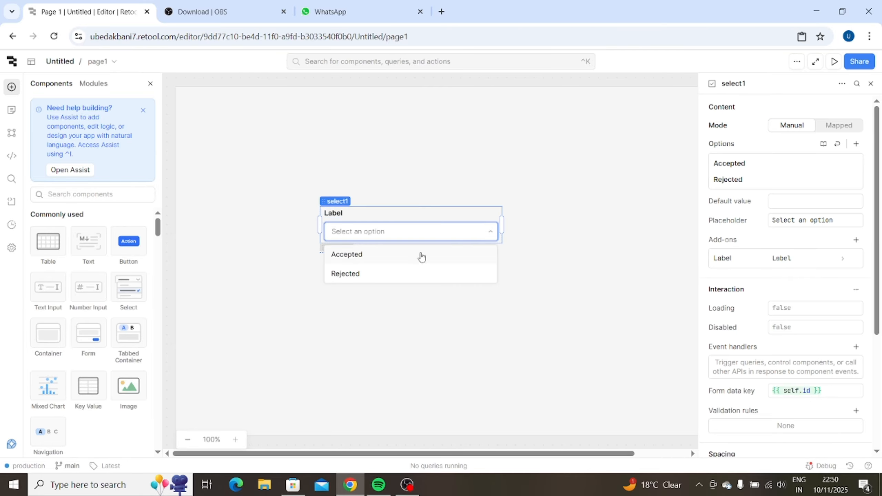
left_click(422, 256)
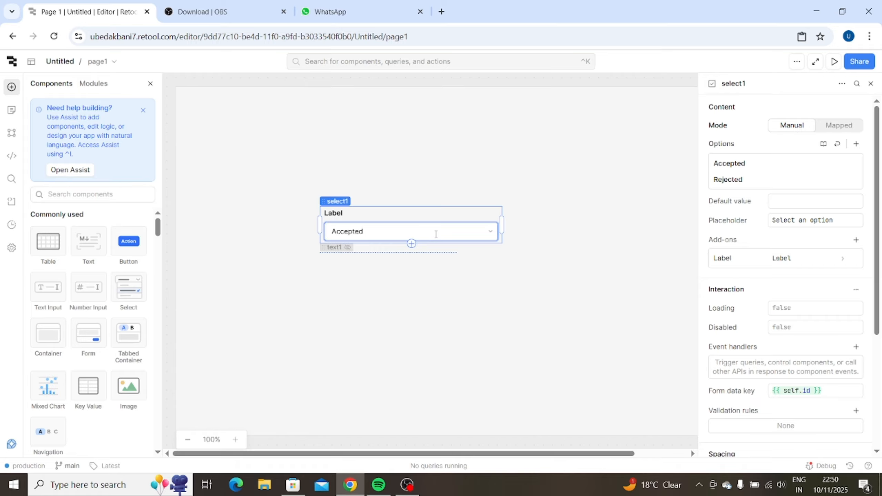
left_click(436, 234)
left_click(412, 273)
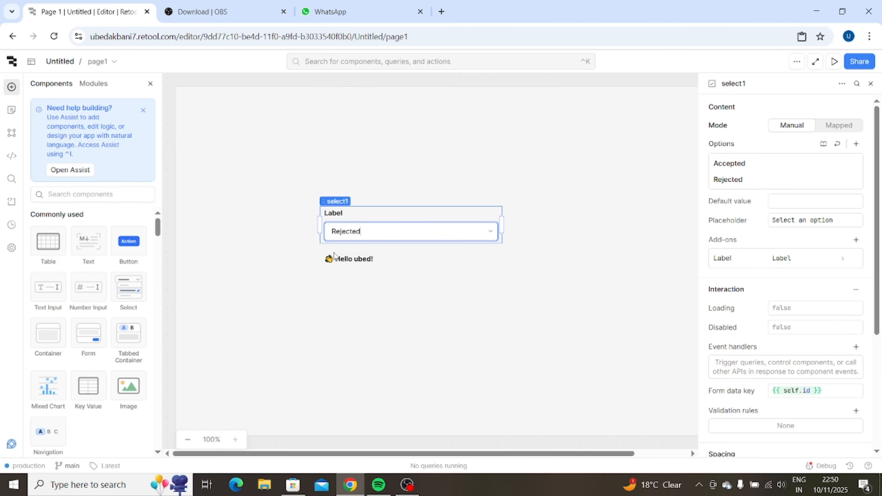
left_click(490, 233)
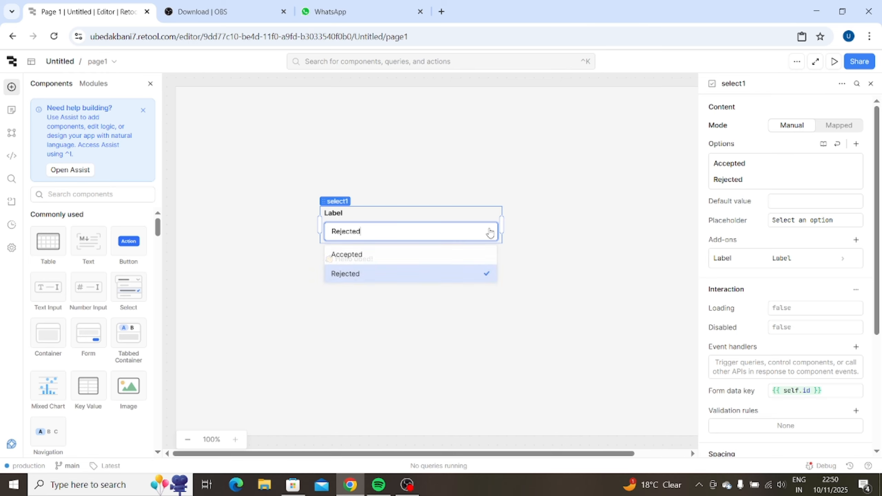
left_click(421, 259)
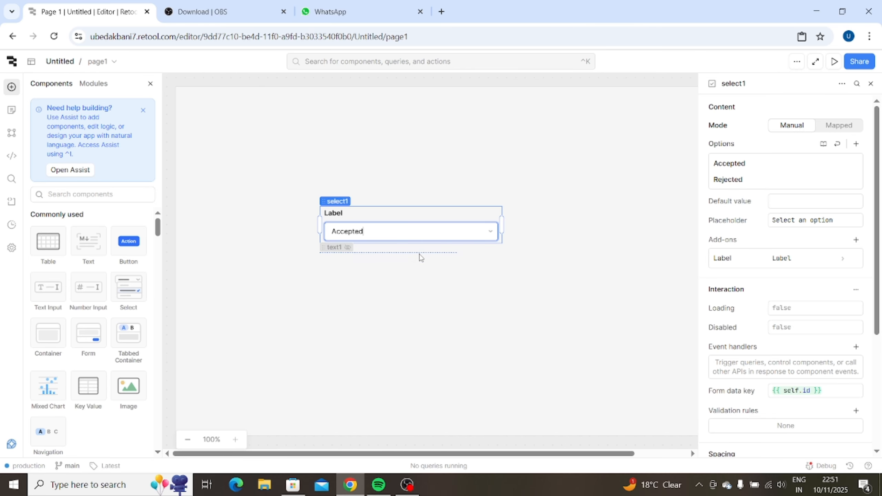
left_click(462, 239)
left_click(432, 275)
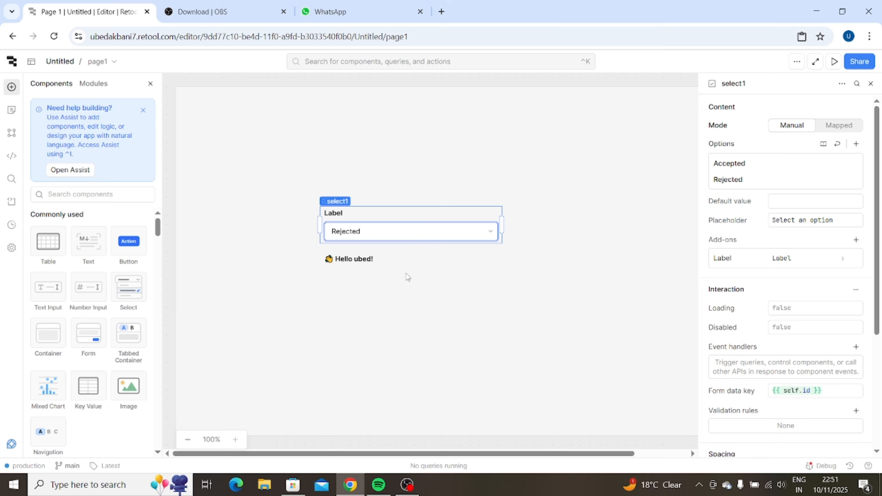
left_click(427, 293)
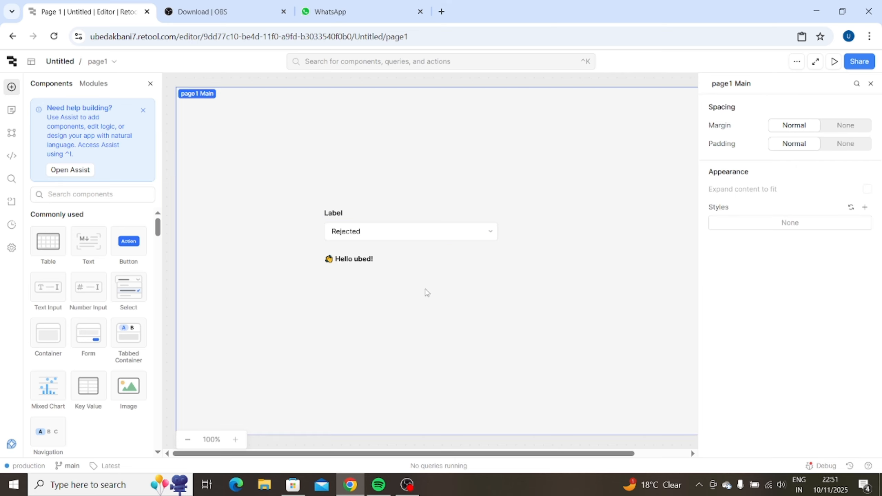